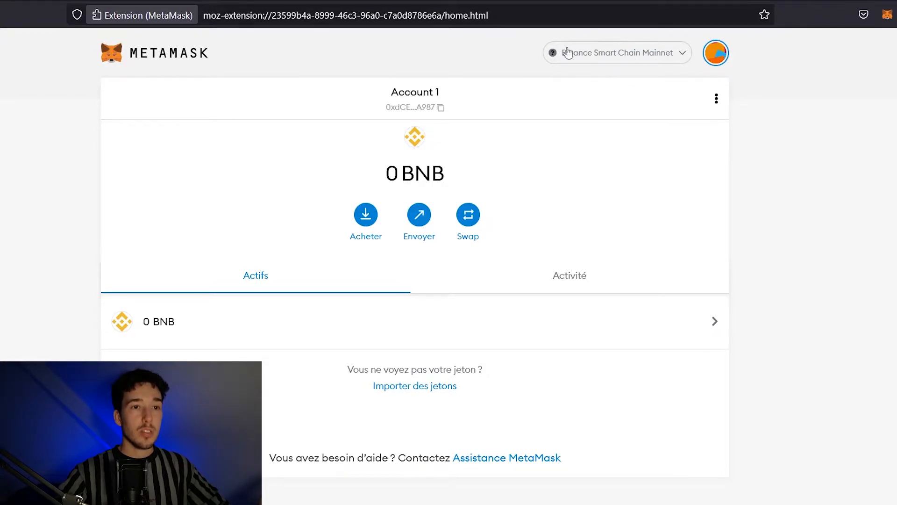
left_click(683, 58)
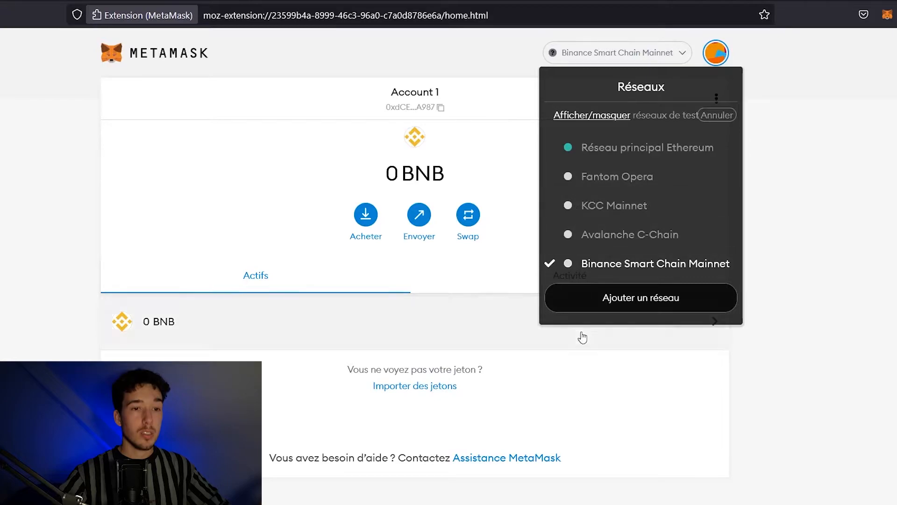
left_click(679, 311)
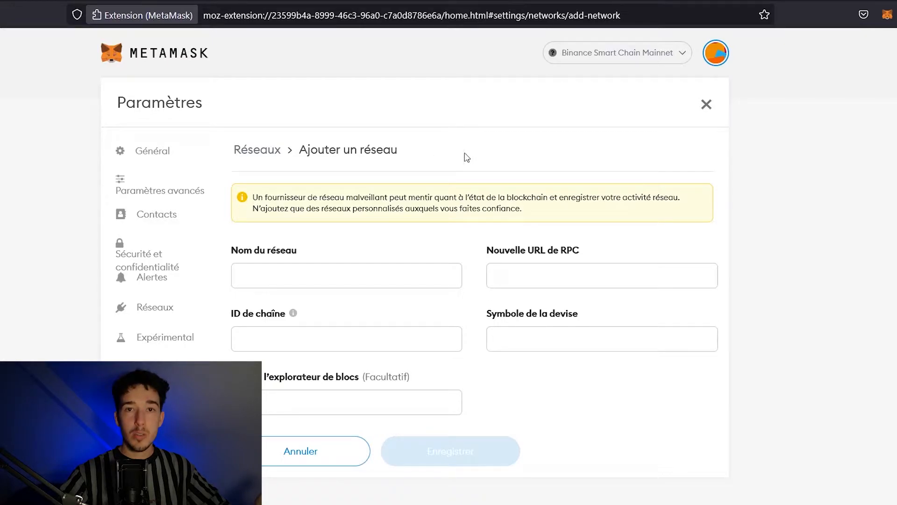
key("ctrl+Tab")
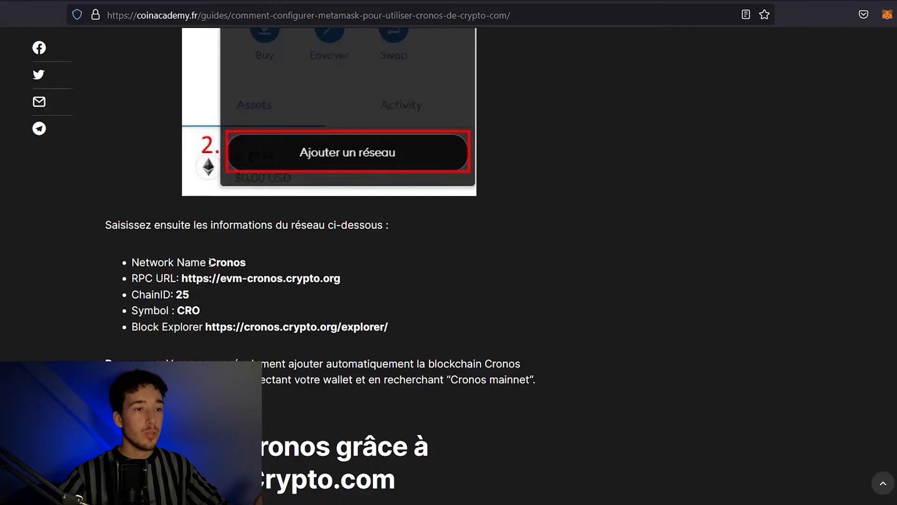
left_click_drag(207, 262, 246, 263)
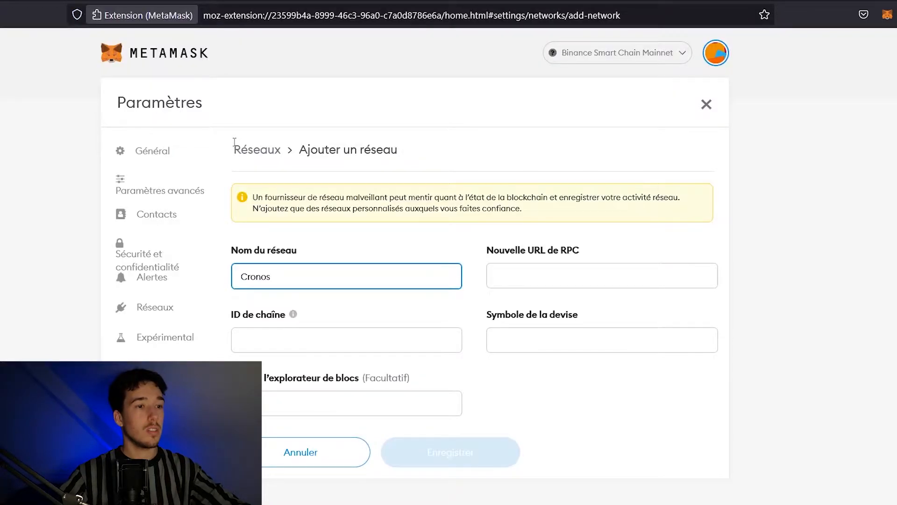
left_click_drag(182, 278, 351, 279)
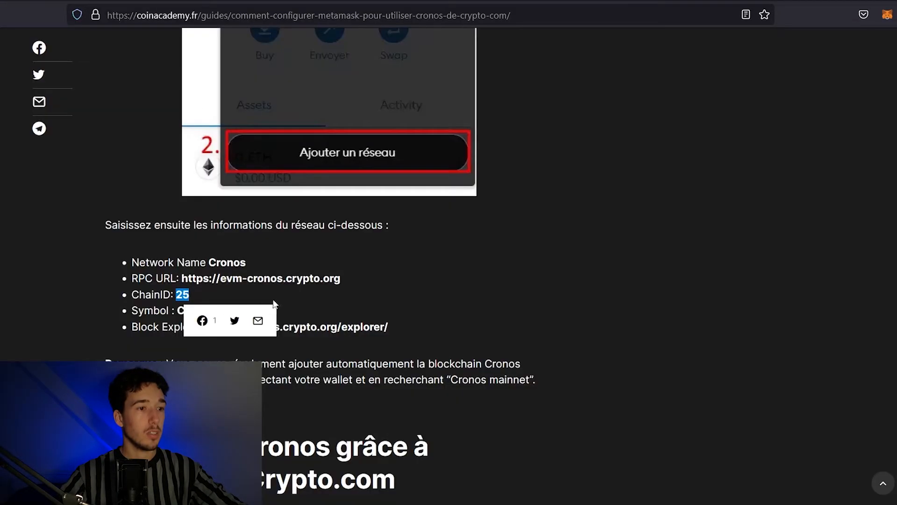
left_click(227, 310)
left_click_drag(191, 315, 177, 311)
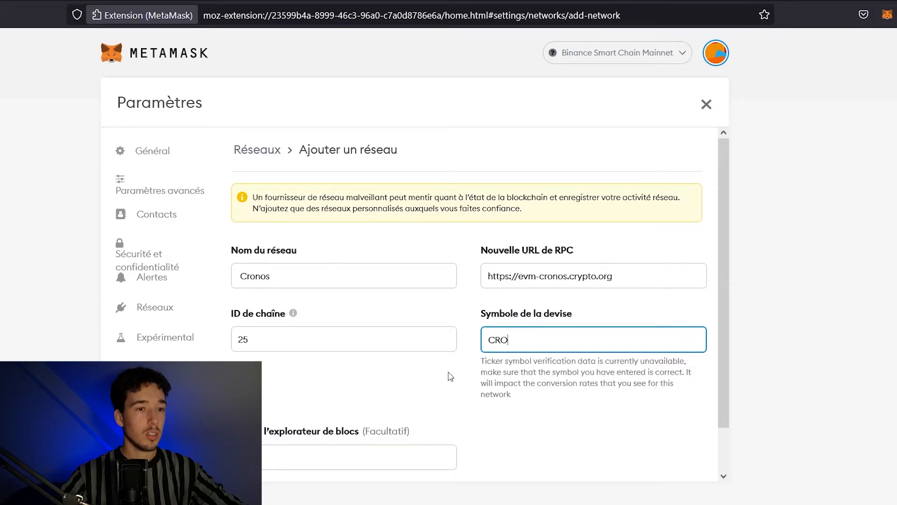
Save the new Cronos network, leaving the optional block explorer URL blank.
scroll(450, 376, "down", 1)
left_click_drag(481, 335, 612, 324)
left_click(485, 426)
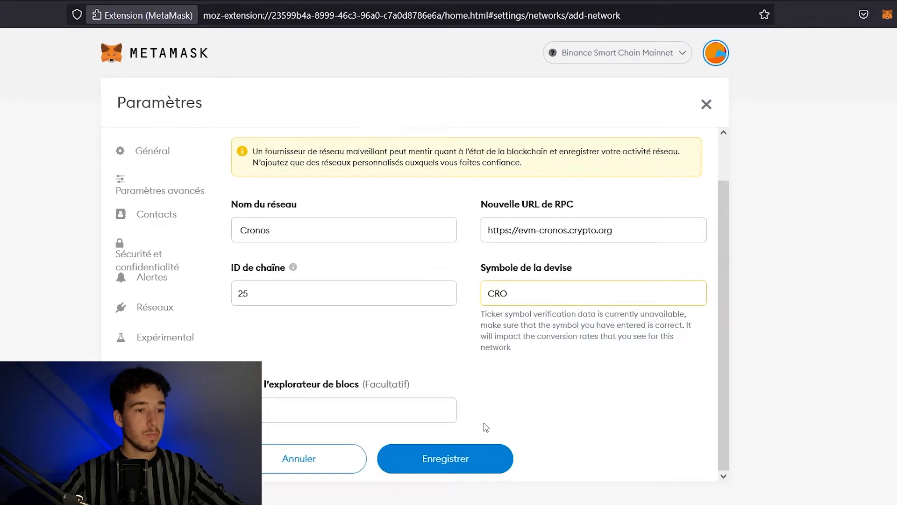
left_click(446, 466)
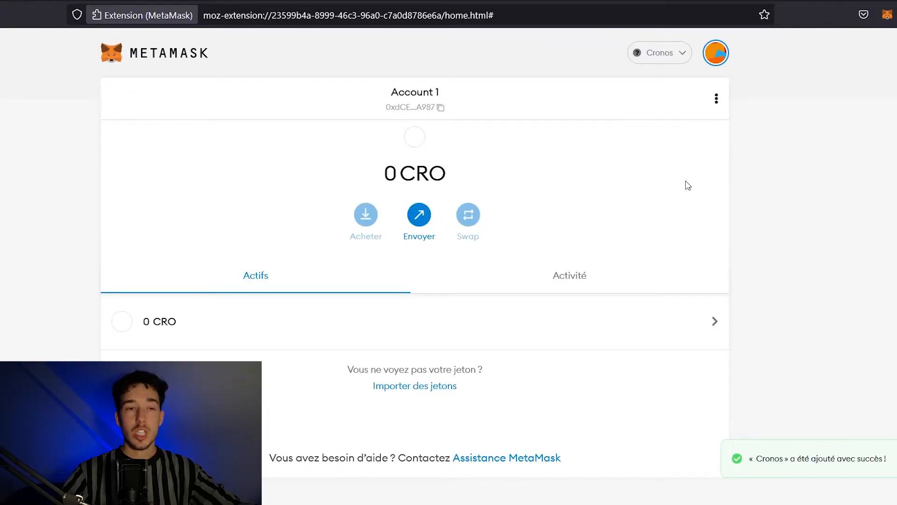
left_click(671, 48)
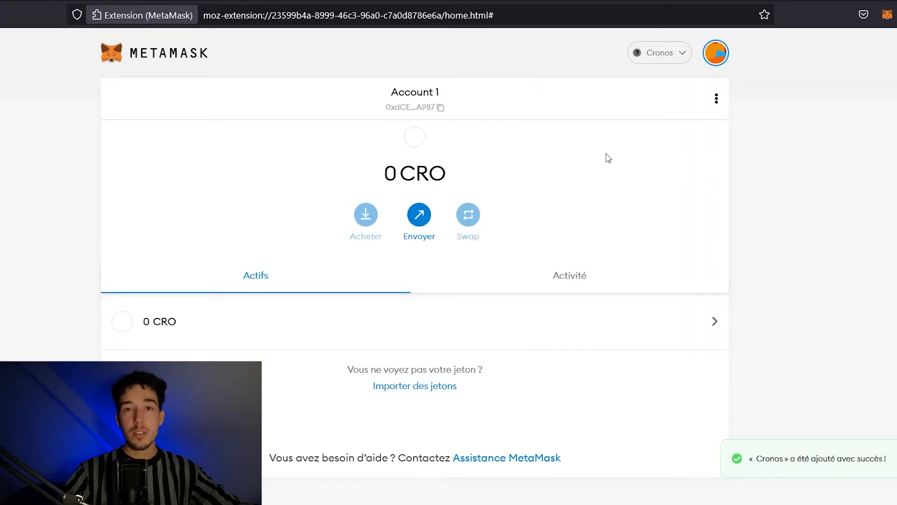
left_click_drag(449, 174, 399, 175)
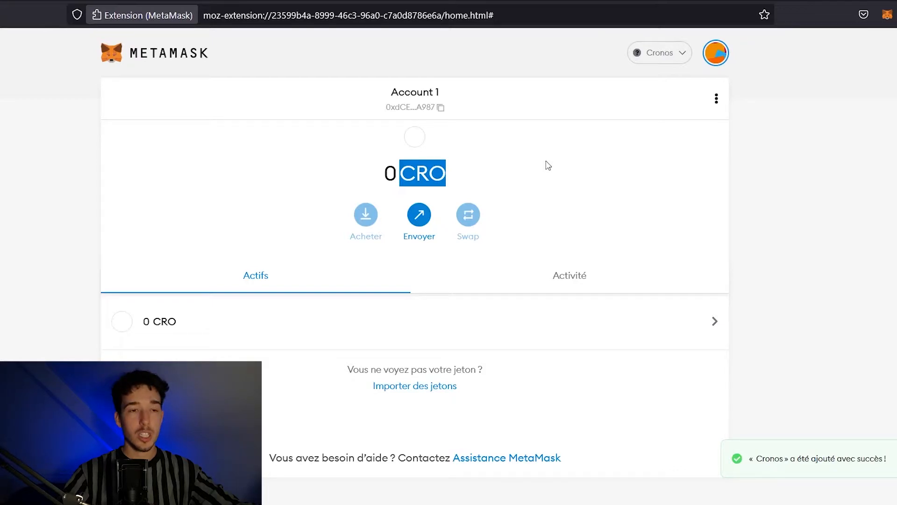
left_click(548, 166)
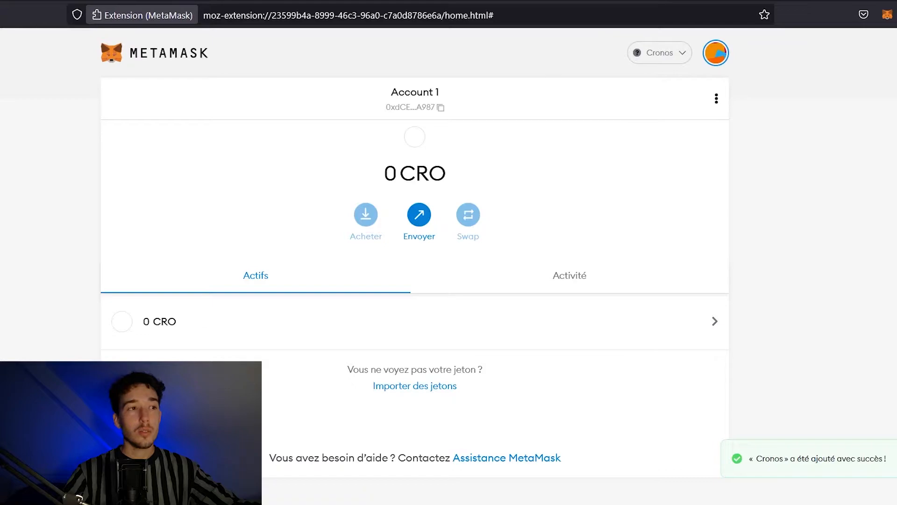
Switch the wallet to Binance Smart Chain Mainnet and delete the manually added Cronos network.
left_click(666, 55)
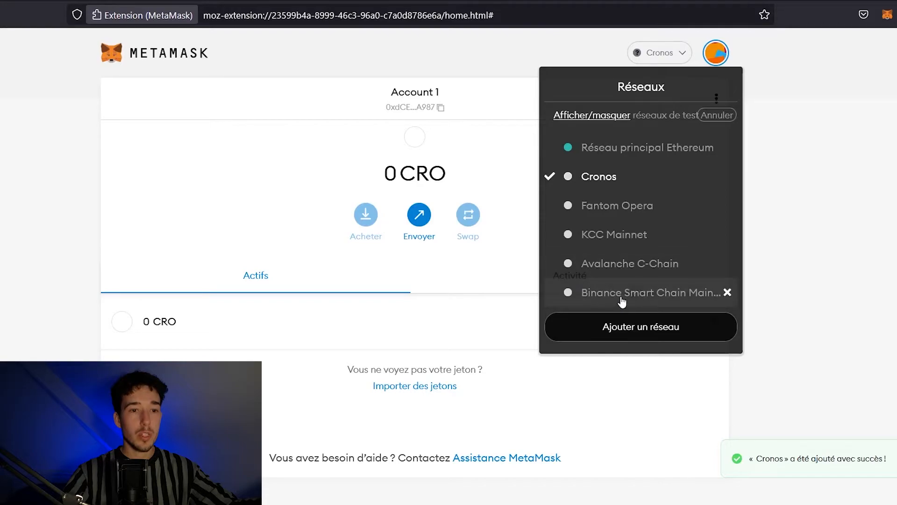
left_click(743, 210)
left_click(659, 55)
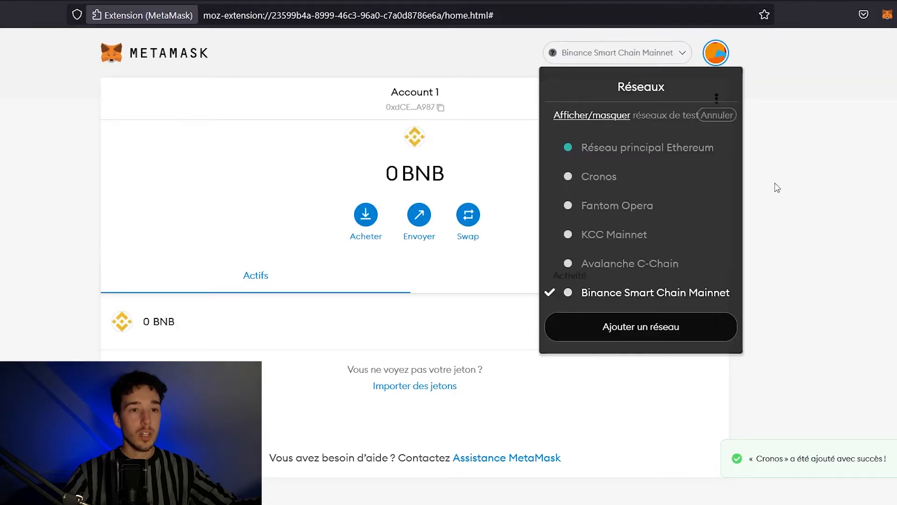
left_click(726, 178)
left_click(482, 236)
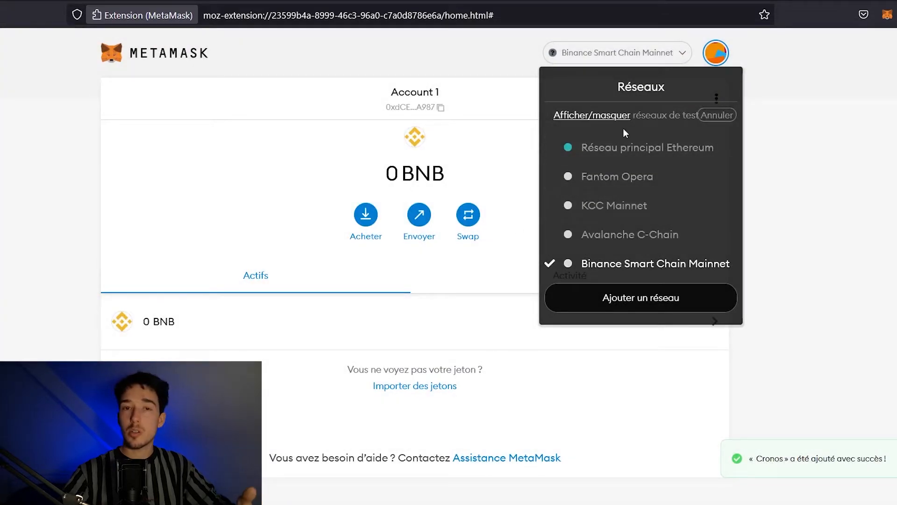
left_click(568, 97)
Switch to chainlist.org and connect the MetaMask wallet to the site.
left_click(170, 1)
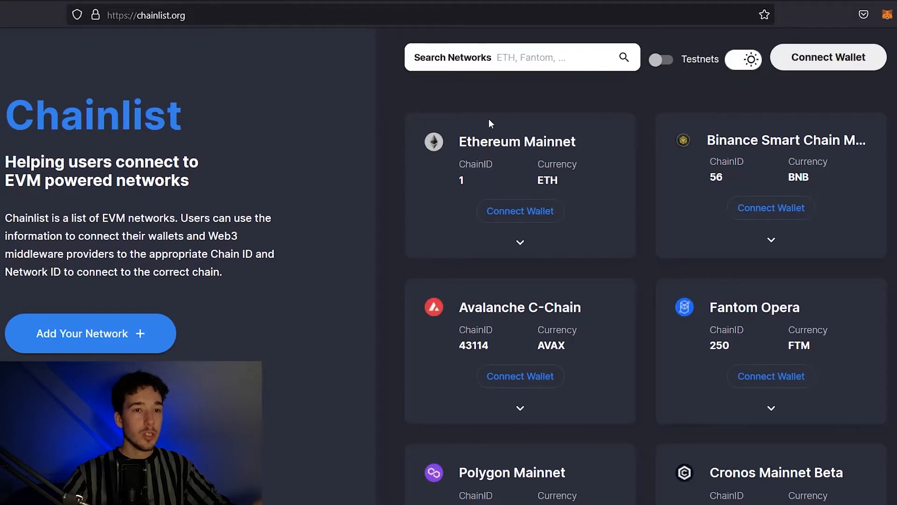
left_click(826, 69)
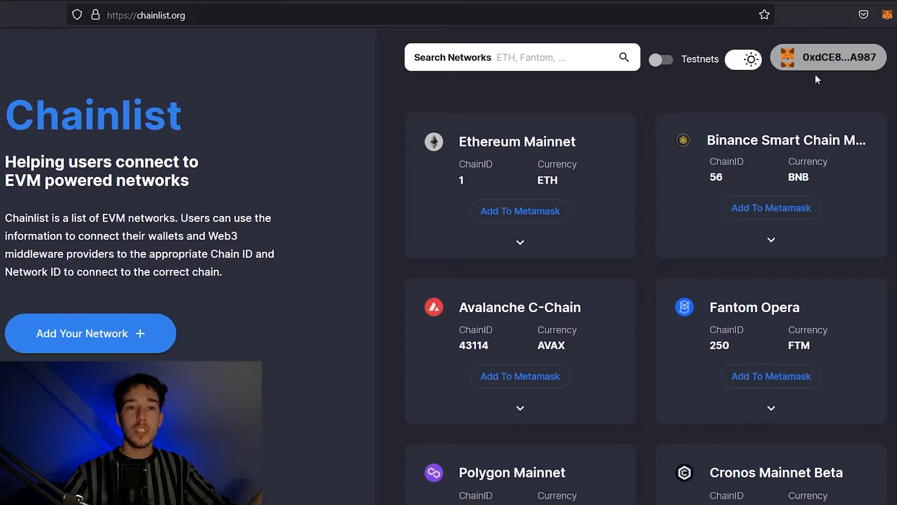
Add Cronos Mainnet Beta (chain ID 25) to MetaMask from Chainlist and approve switching to it.
scroll(687, 269, "down", 2)
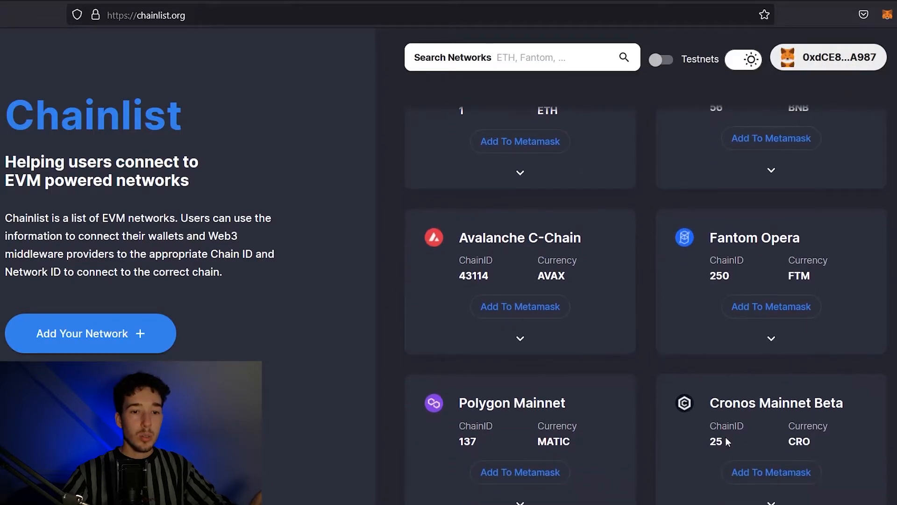
scroll(726, 441, "down", 2)
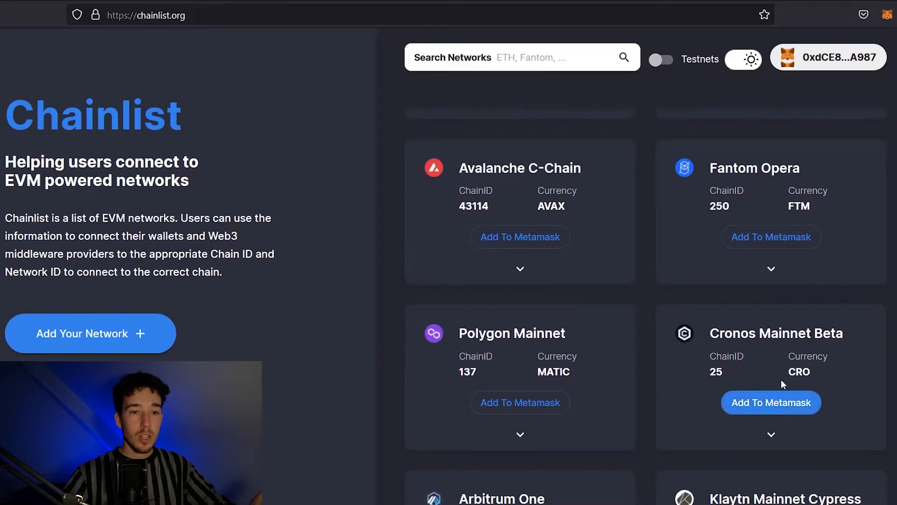
left_click(769, 402)
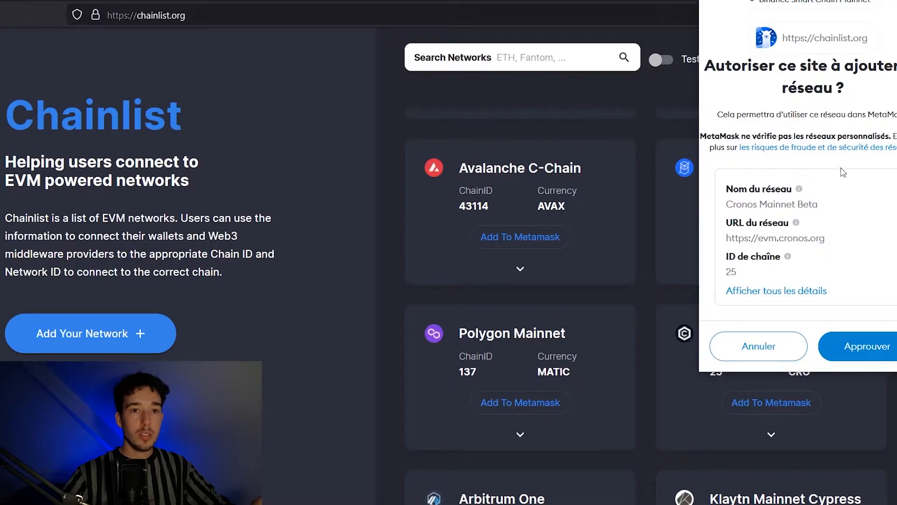
left_click(865, 349)
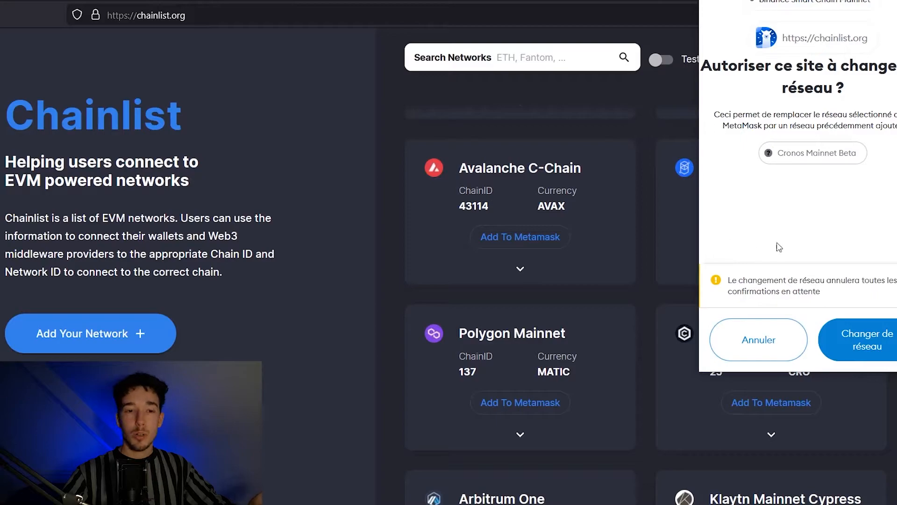
left_click(871, 343)
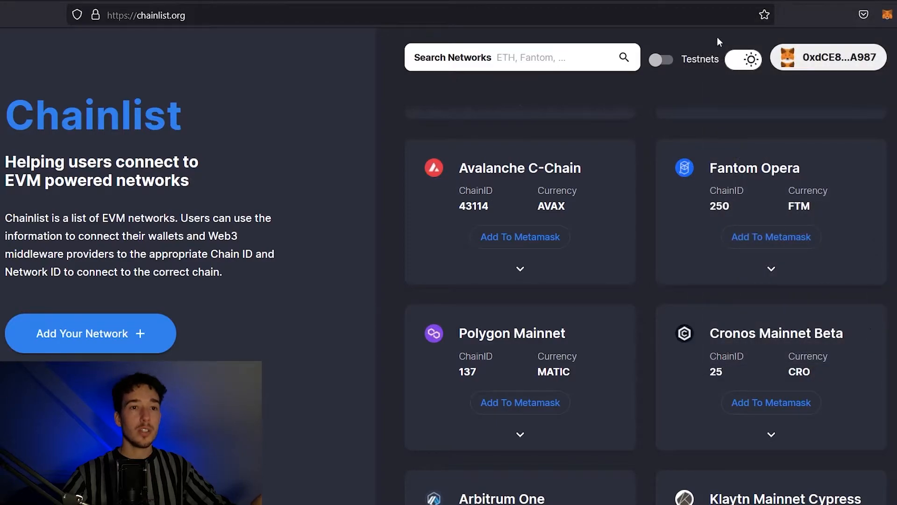
Open the token import form in MetaMask, and copy the MMFinance (MMF) contract address from its CoinGecko page.
left_click(700, 1)
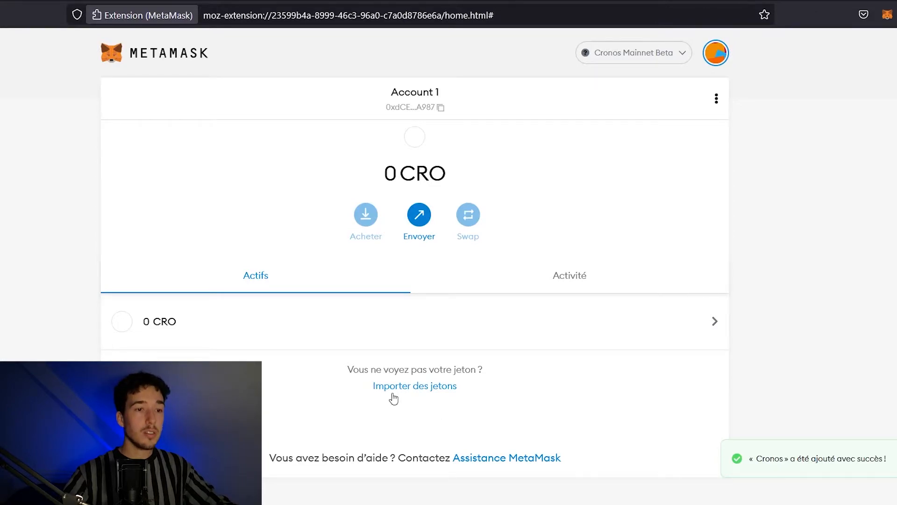
left_click(431, 387)
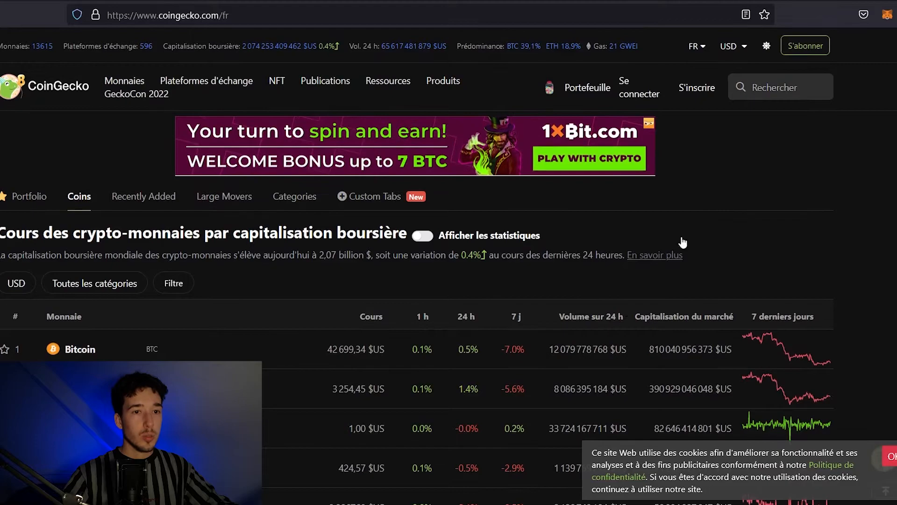
left_click(761, 88)
type("mm")
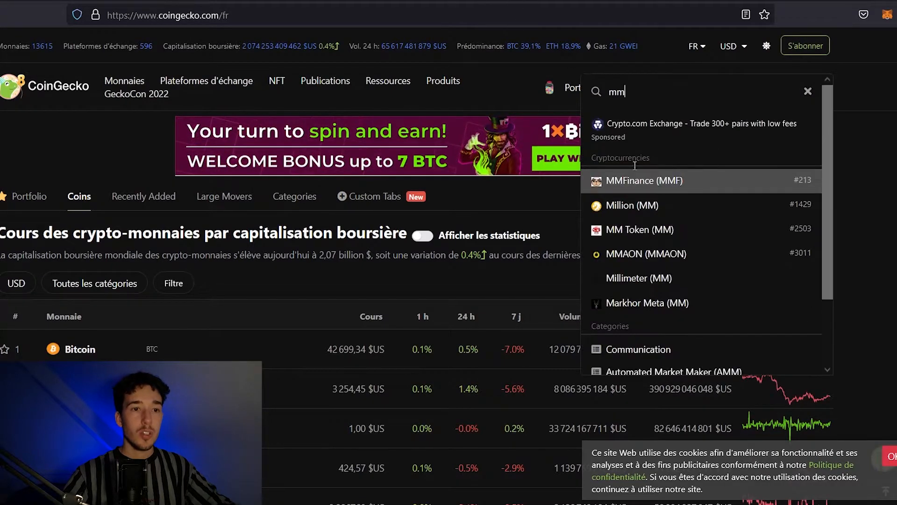
left_click(653, 183)
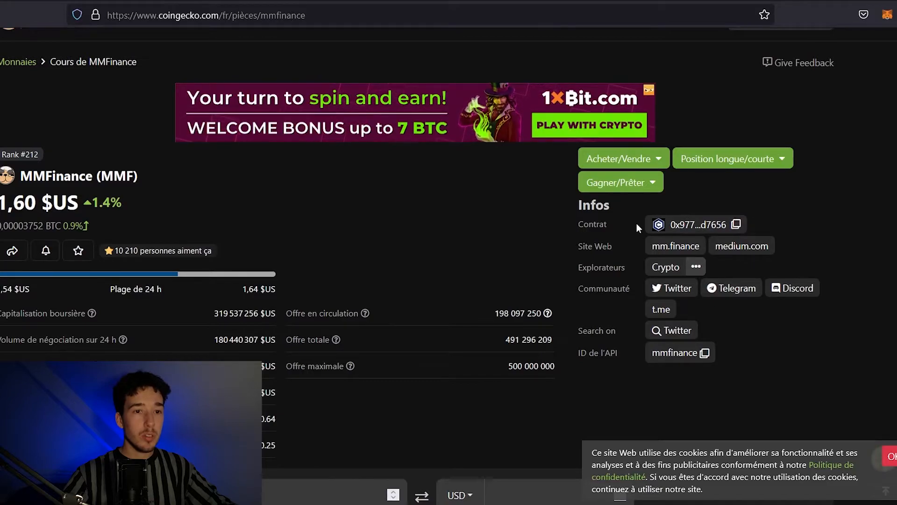
left_click(678, 224)
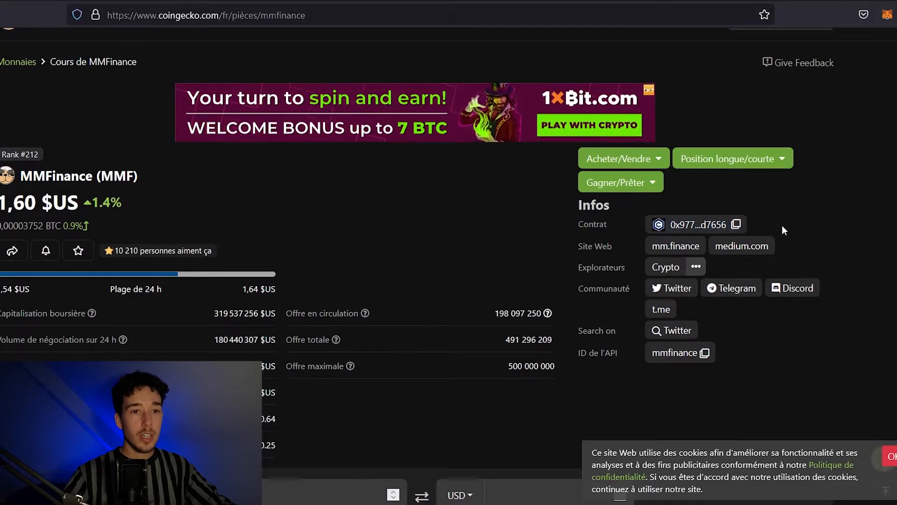
left_click(701, 225)
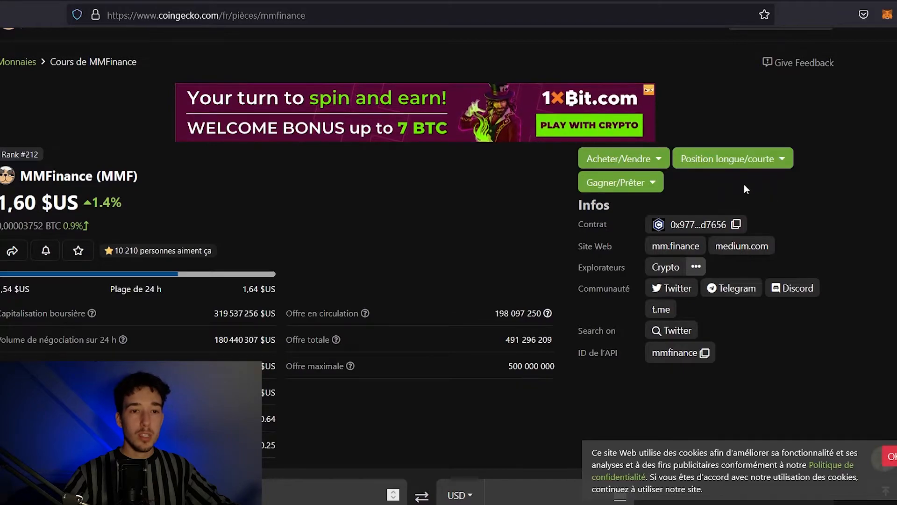
left_click(736, 225)
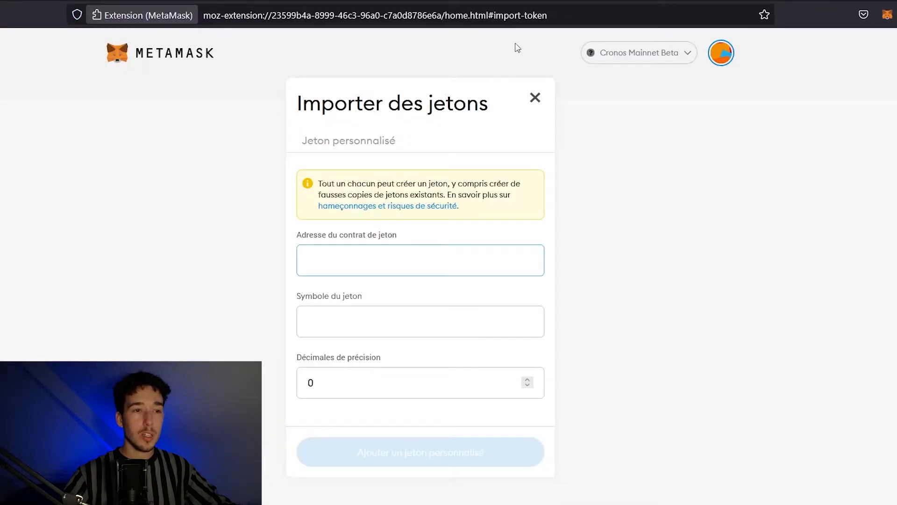
Import MMF as a custom token on Cronos Mainnet Beta using the copied contract address.
key("ctrl+v")
left_click_drag(334, 322, 283, 326)
left_click(337, 330)
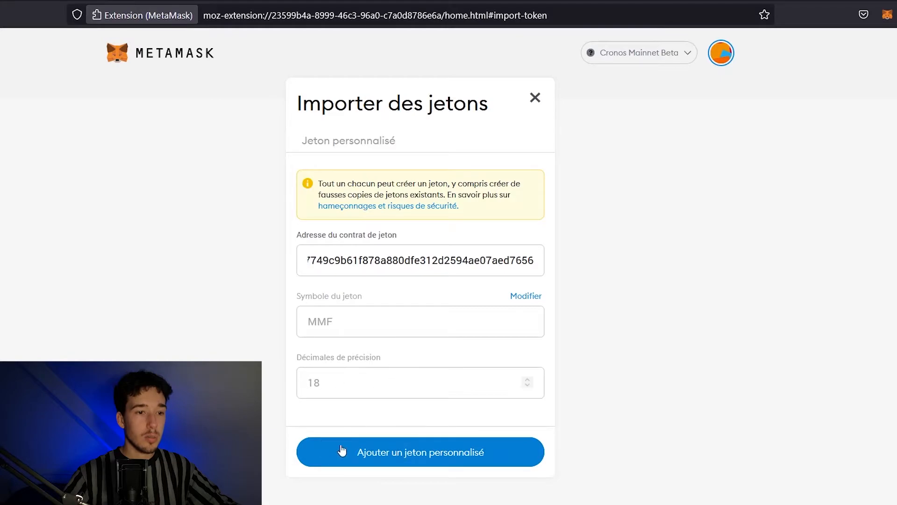
left_click(446, 458)
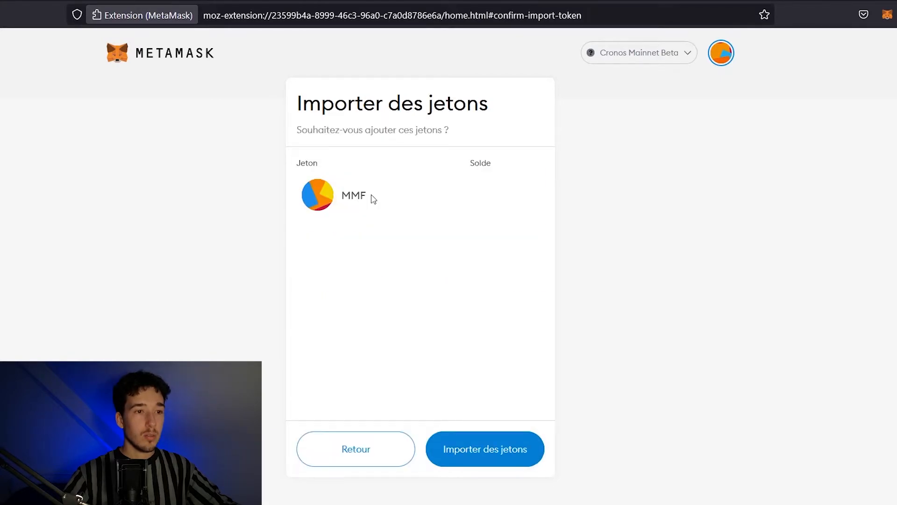
left_click(522, 463)
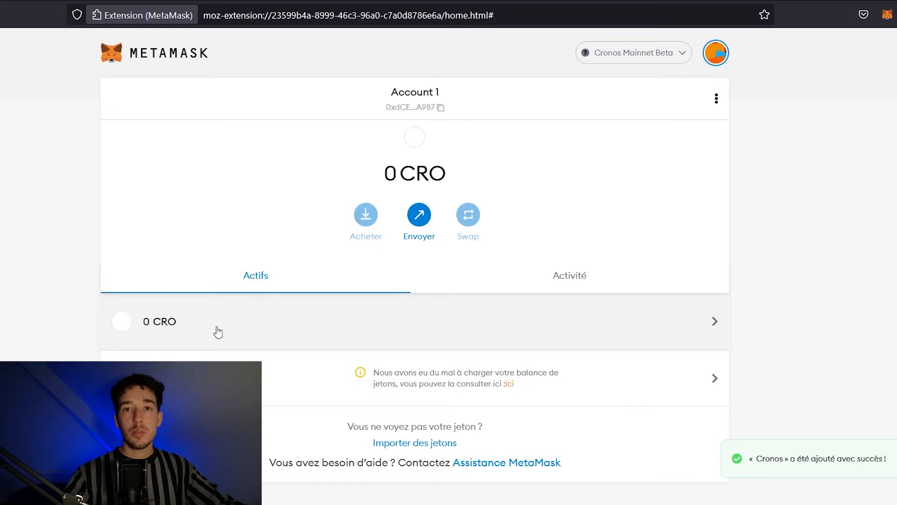
View the account's assets on the Ethereum main network, and switch back to Cronos Mainnet Beta.
left_click(638, 53)
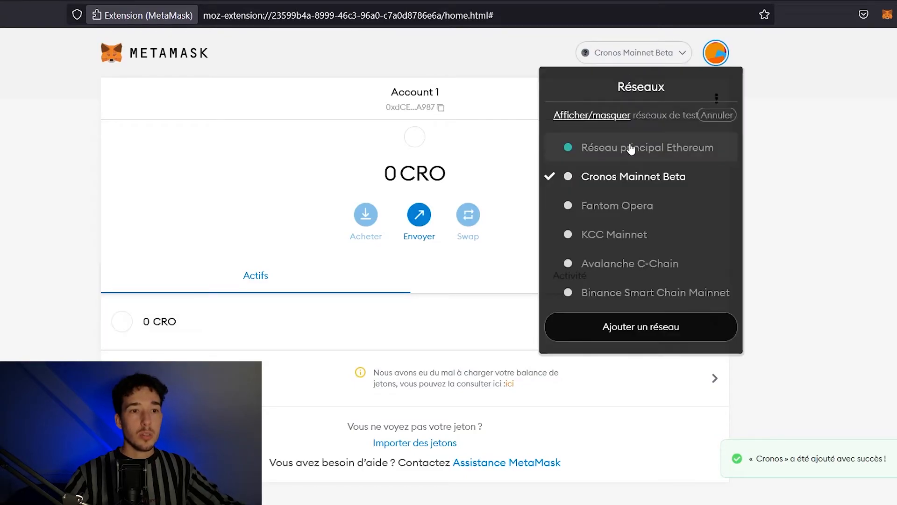
left_click(631, 148)
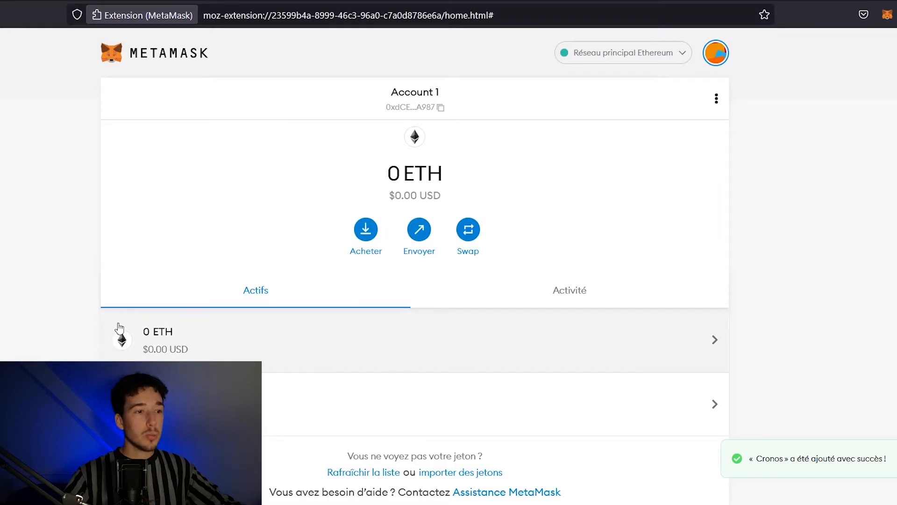
left_click(638, 52)
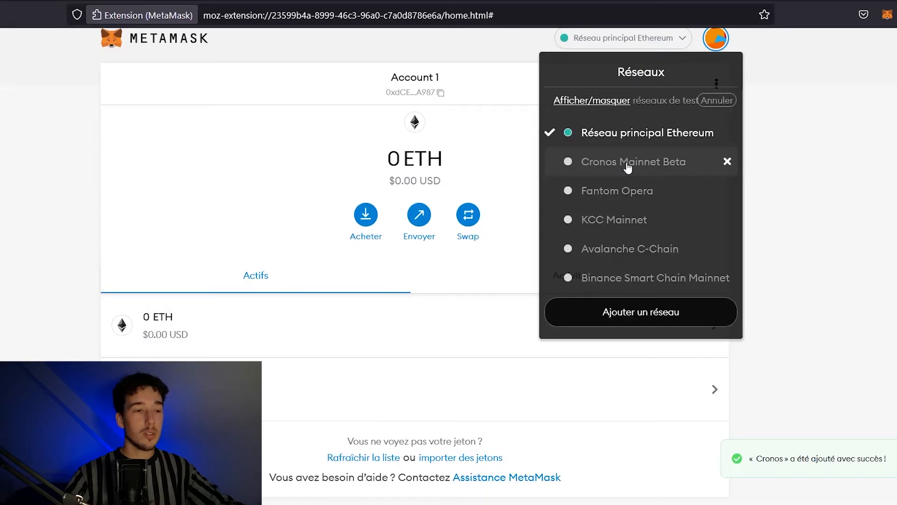
left_click(627, 162)
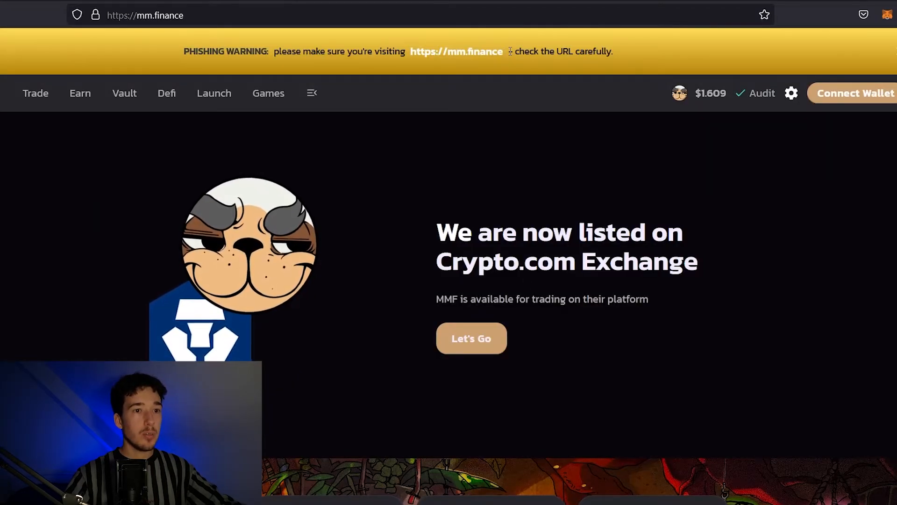
Check the official address in the phishing warning, and connect MetaMask's Account 1 to mm.finance.
left_click_drag(502, 51, 367, 51)
left_click(428, 90)
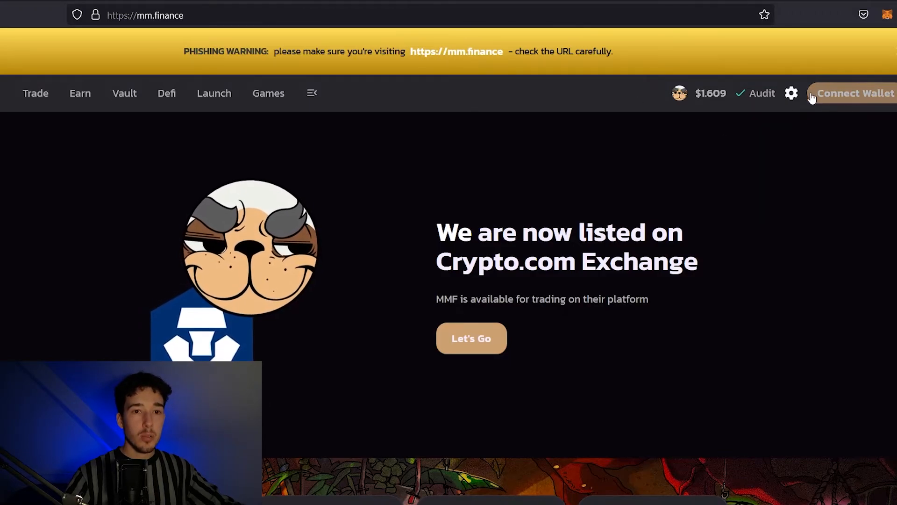
left_click(858, 98)
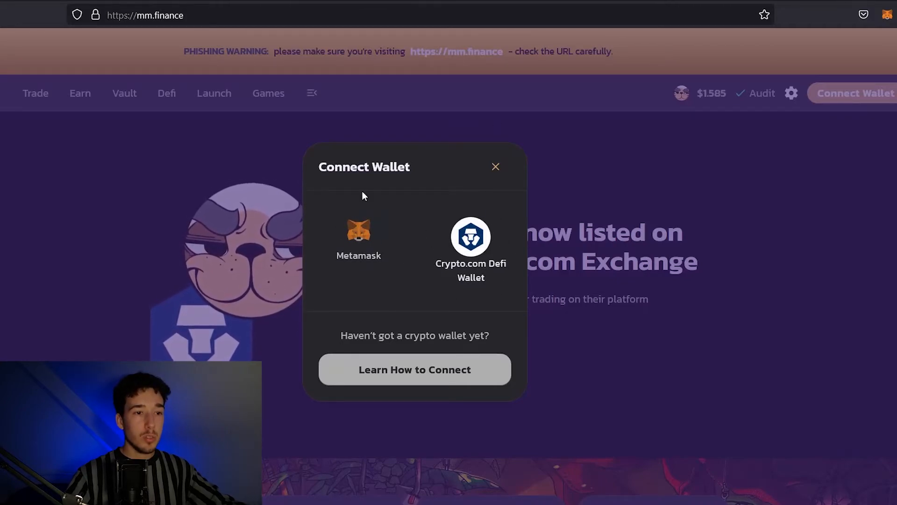
left_click(369, 232)
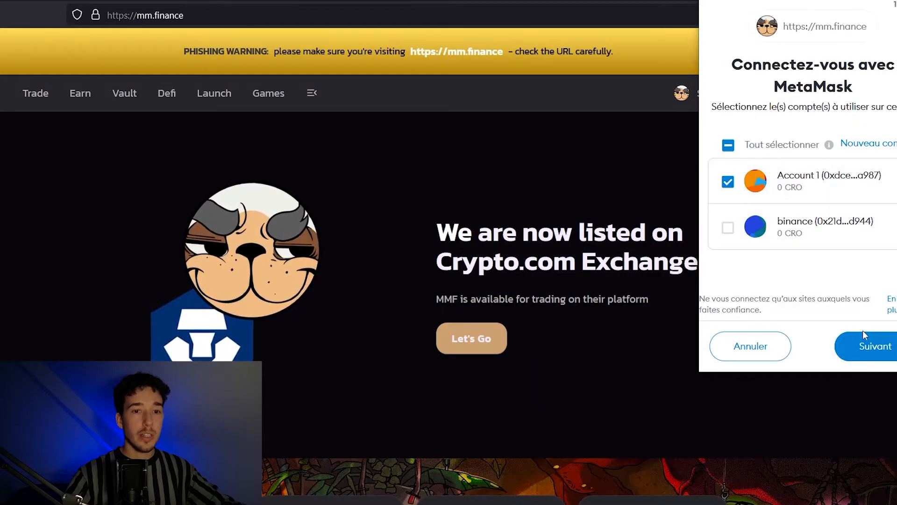
left_click(875, 345)
left_click(863, 347)
mouse_move(875, 93)
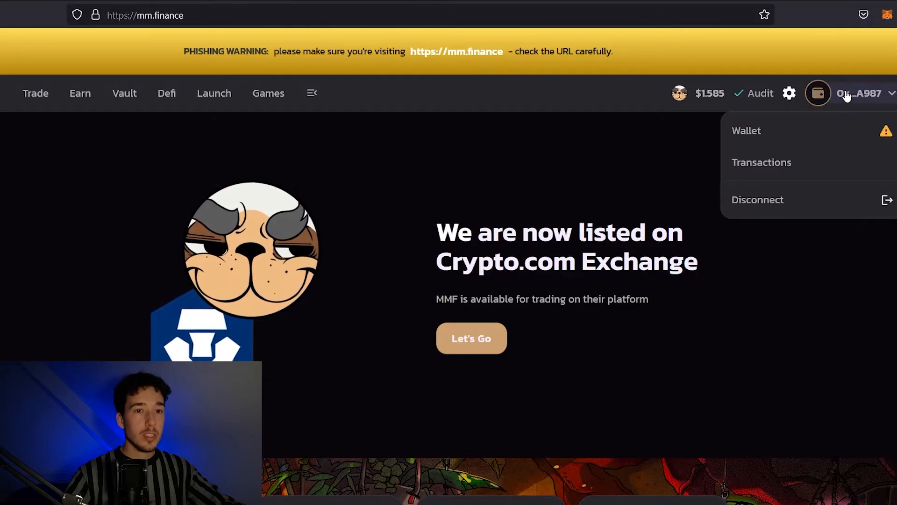
View the token Exchange form on mm.finance, and the Liquidity page.
scroll(312, 90, "down", 1)
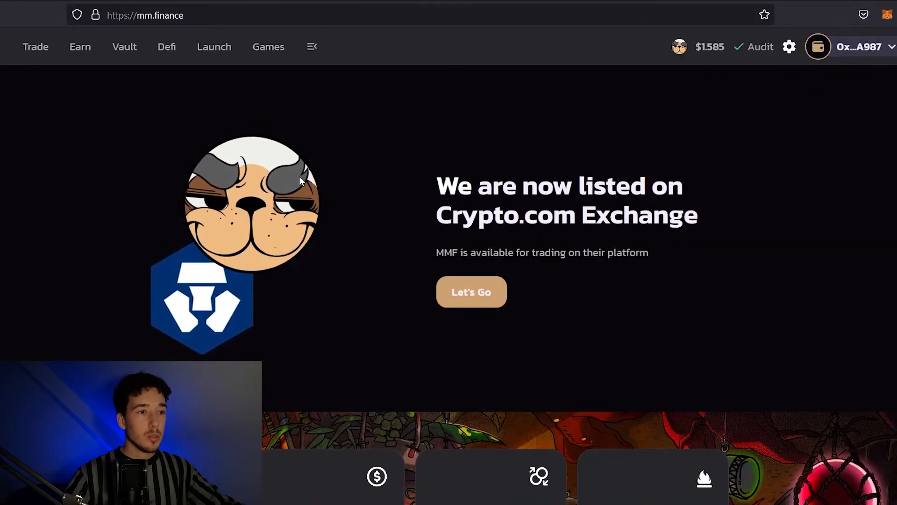
mouse_move(51, 54)
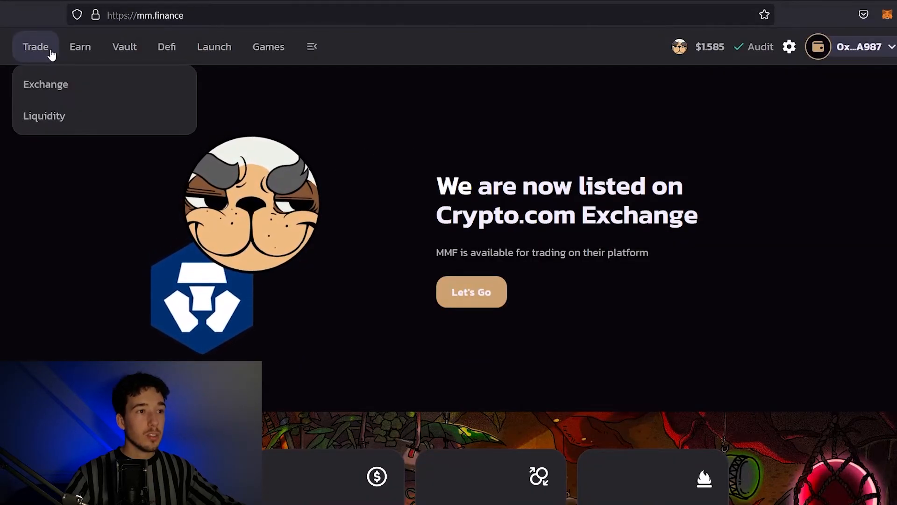
left_click(47, 88)
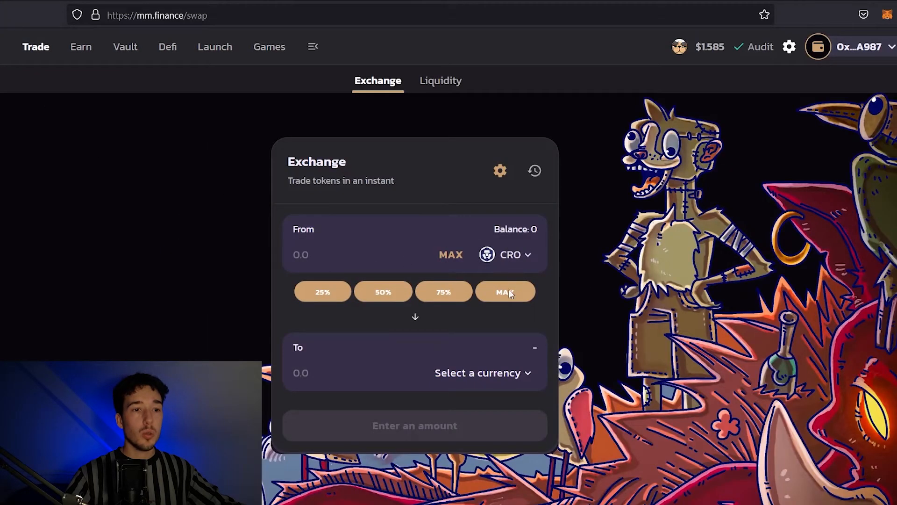
left_click(487, 381)
left_click(155, 131)
mouse_move(37, 49)
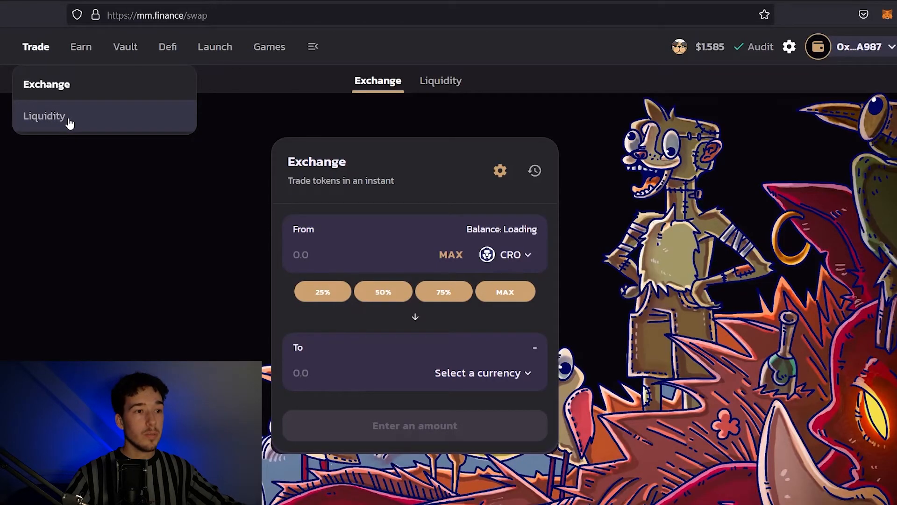
left_click(69, 122)
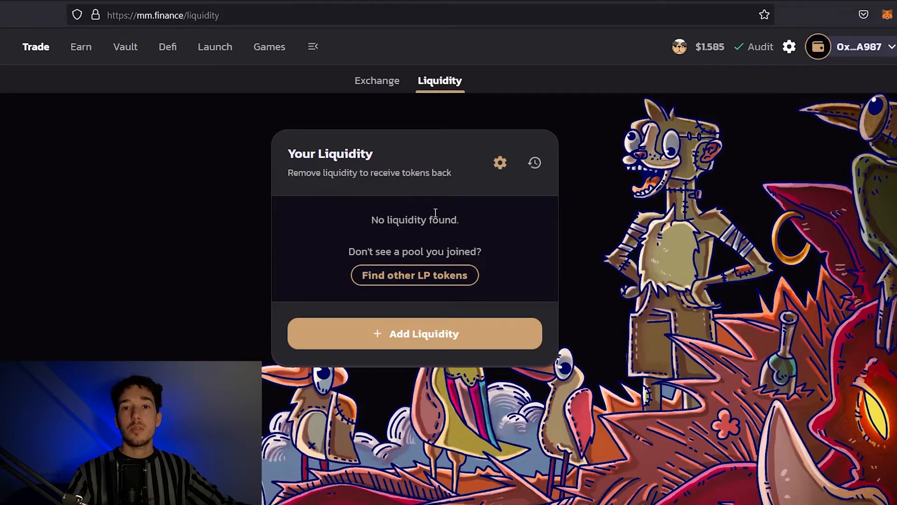
Browse the LP token farms on mm.finance, and the list of staking pools.
mouse_move(73, 59)
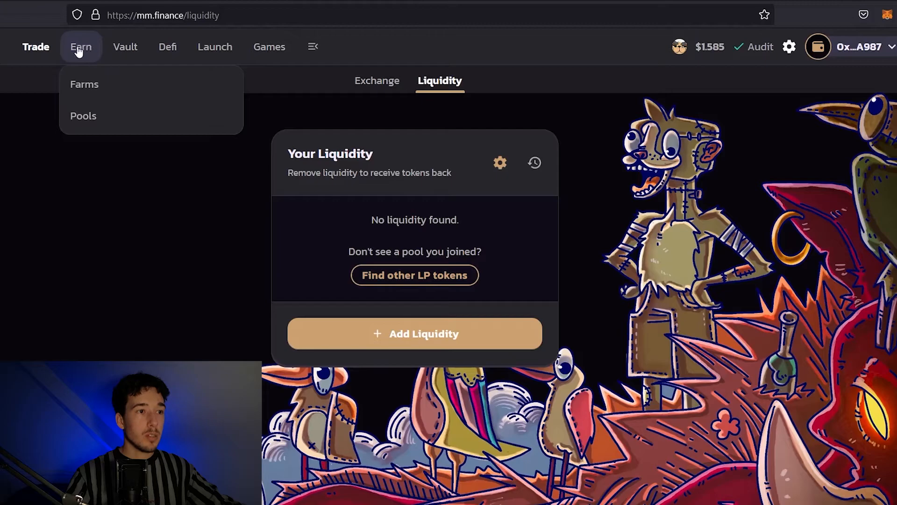
left_click(100, 89)
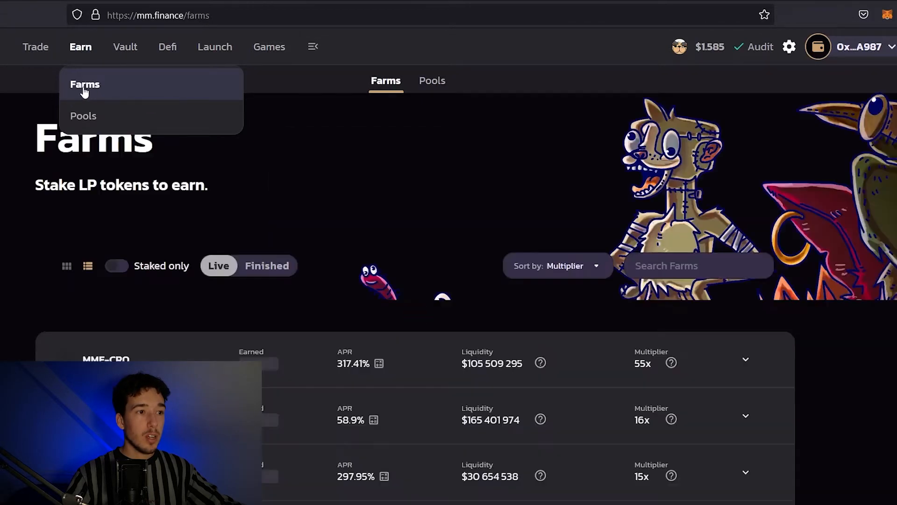
scroll(356, 318, "down", 2)
left_click_drag(318, 300, 369, 280)
left_click(370, 279)
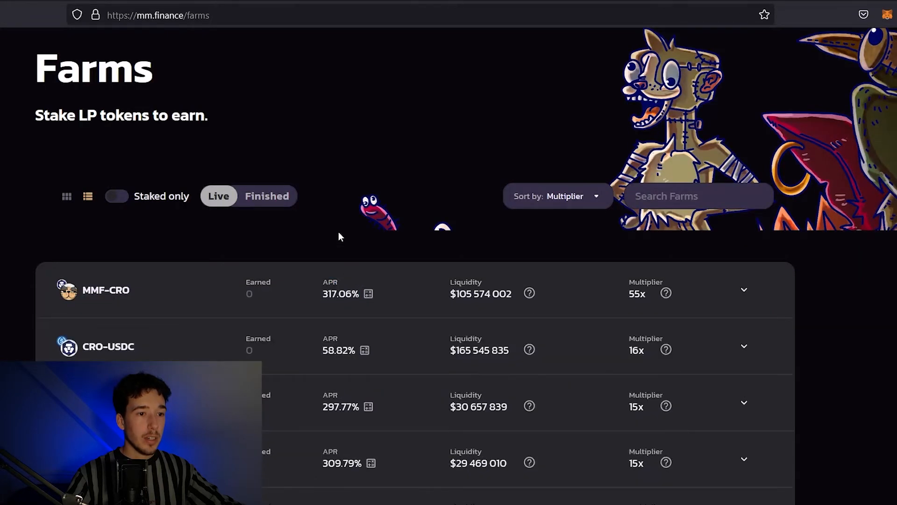
scroll(339, 232, "down", 3)
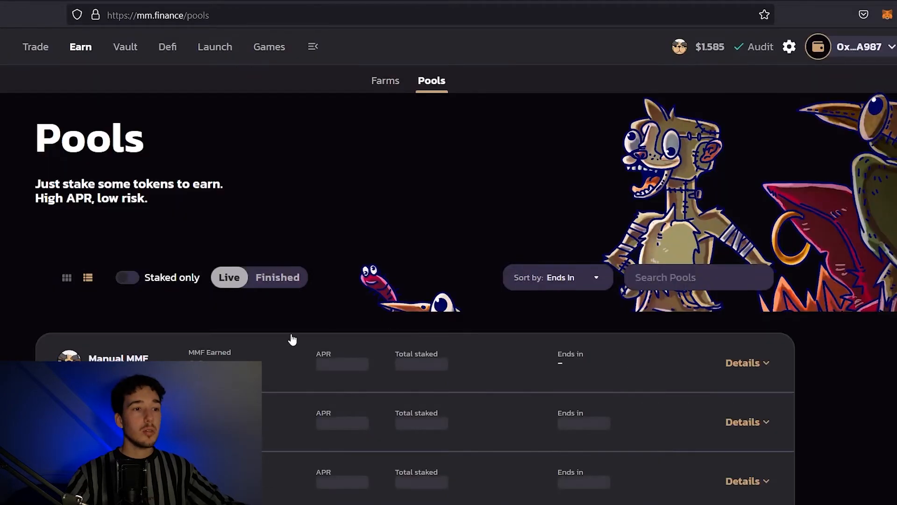
scroll(37, 313, "down", 4)
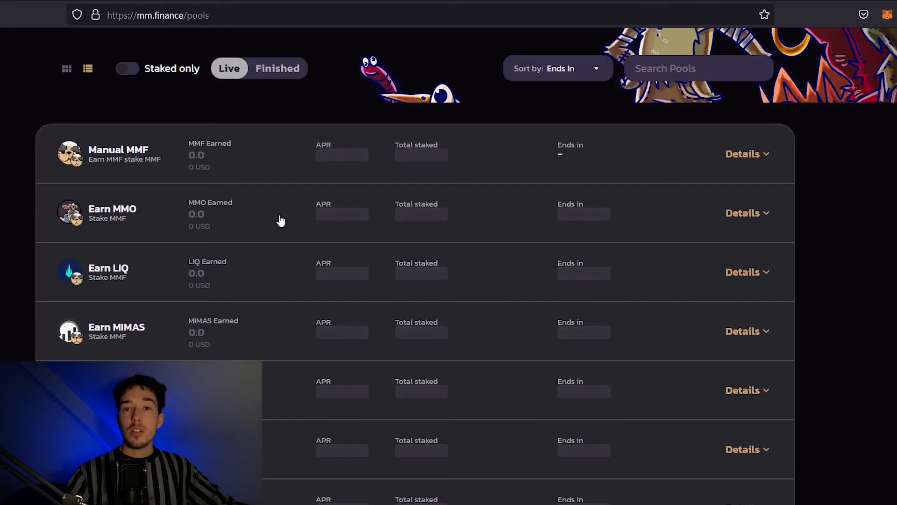
scroll(282, 218, "up", 5)
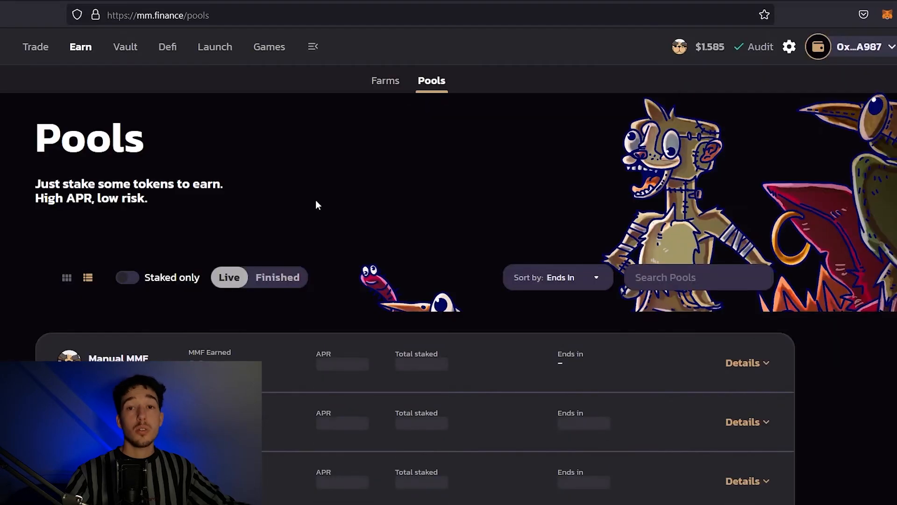
Review the Scrub Finance project on the mm.finance Launchpad, and highlight the MMF token price.
mouse_move(81, 47)
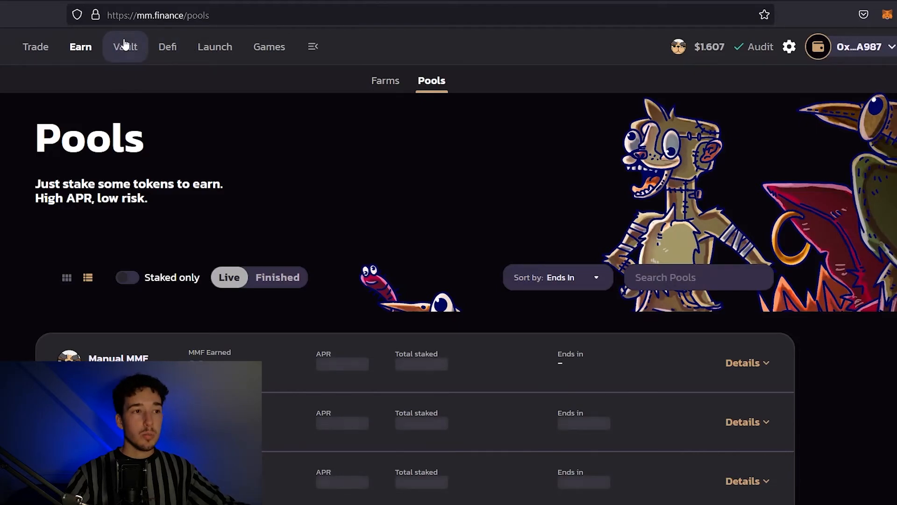
left_click(214, 47)
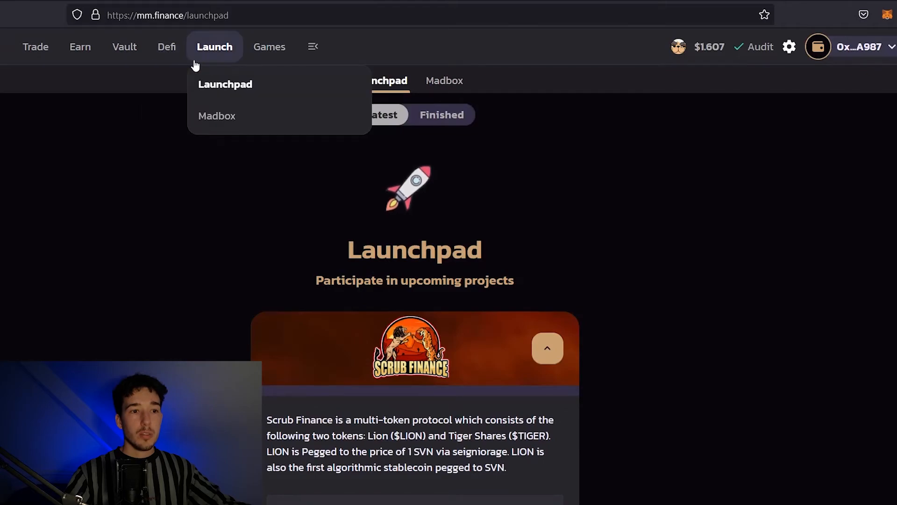
scroll(296, 186, "down", 7)
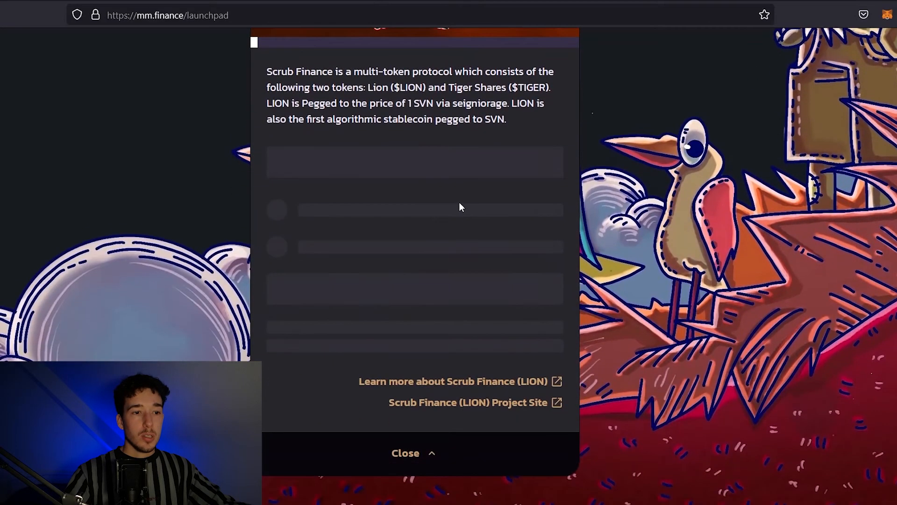
scroll(607, 248, "up", 3)
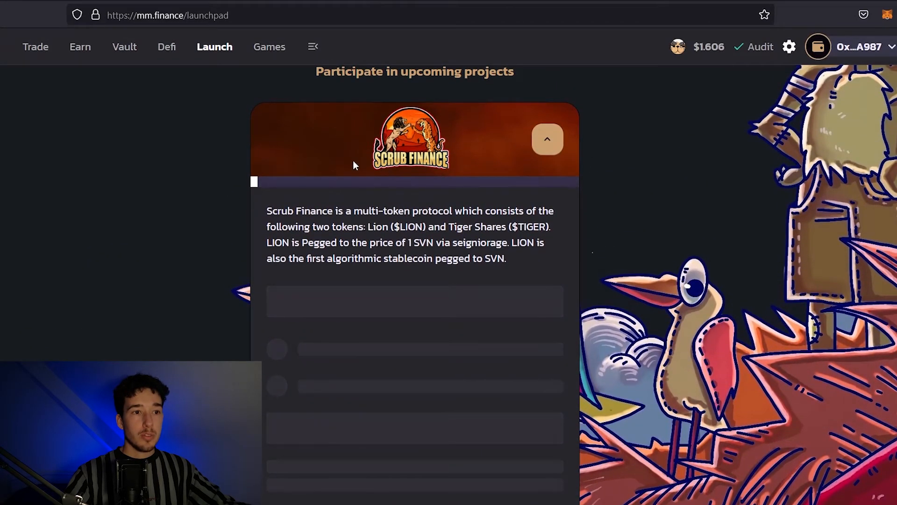
scroll(529, 157, "up", 5)
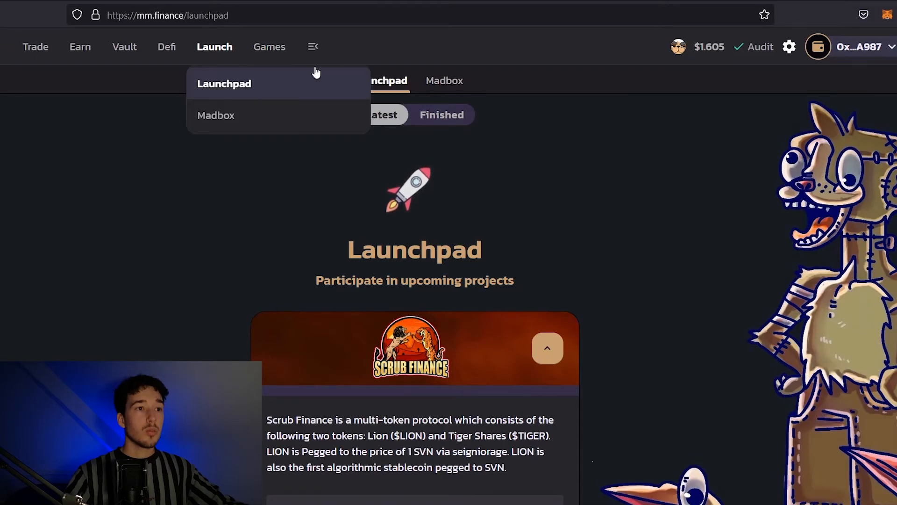
mouse_move(307, 60)
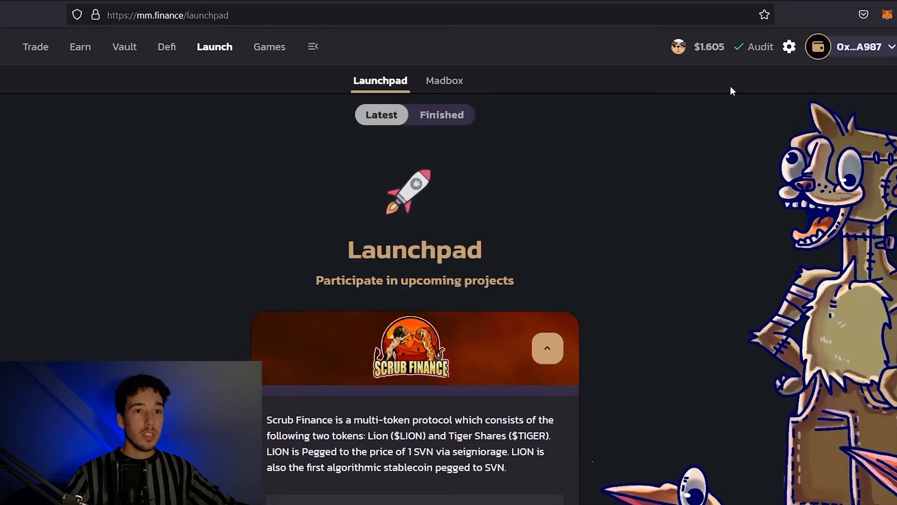
left_click_drag(694, 48, 726, 48)
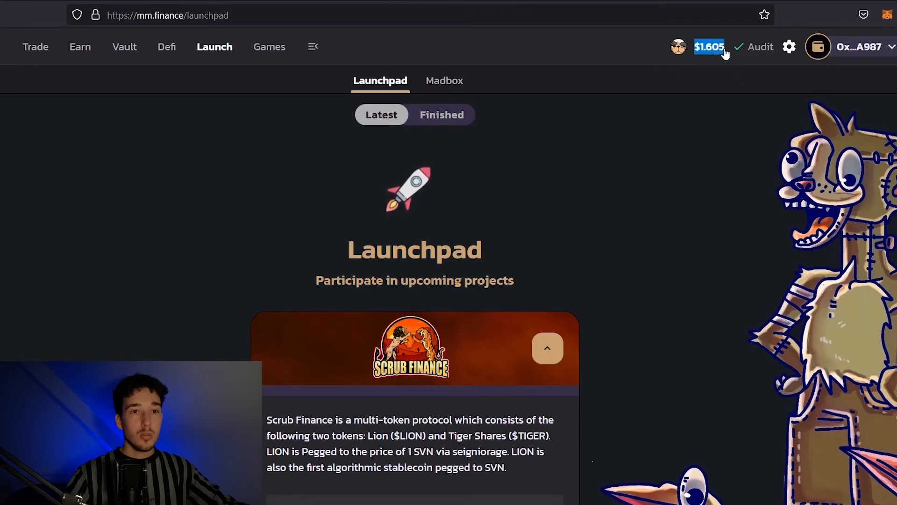
left_click(741, 96)
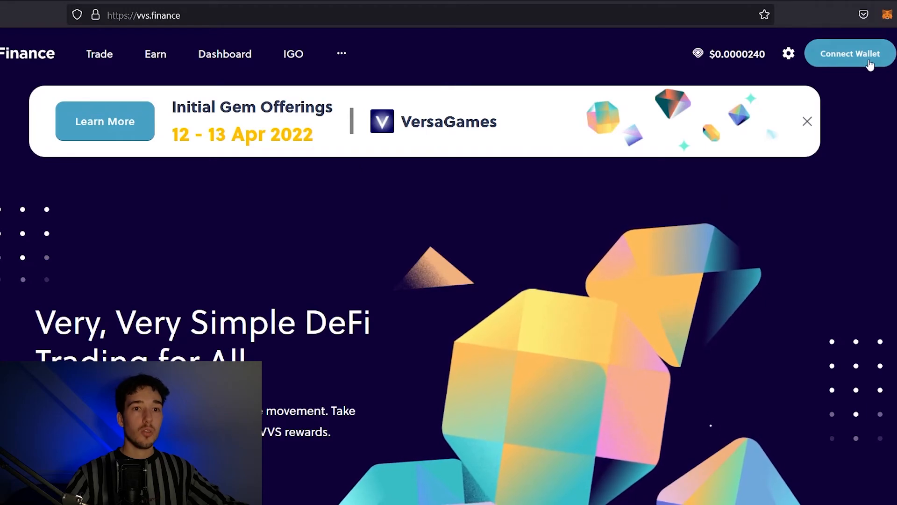
Connect MetaMask's Account 1 to vvs.finance, and look over the site's Trade and Earn options.
left_click(855, 57)
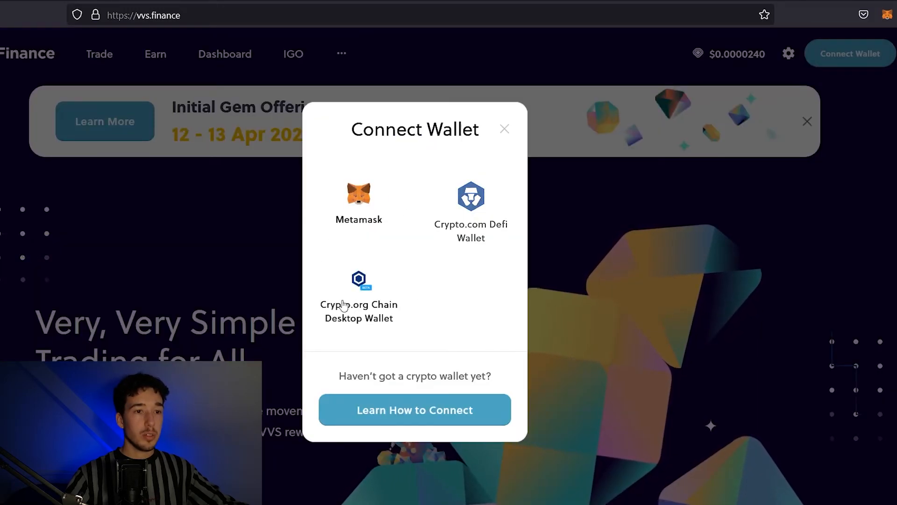
left_click(361, 201)
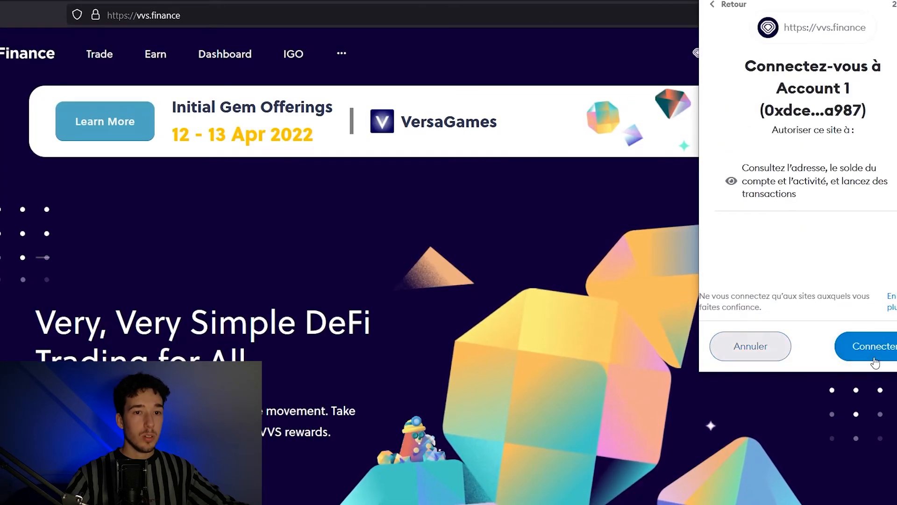
left_click(873, 345)
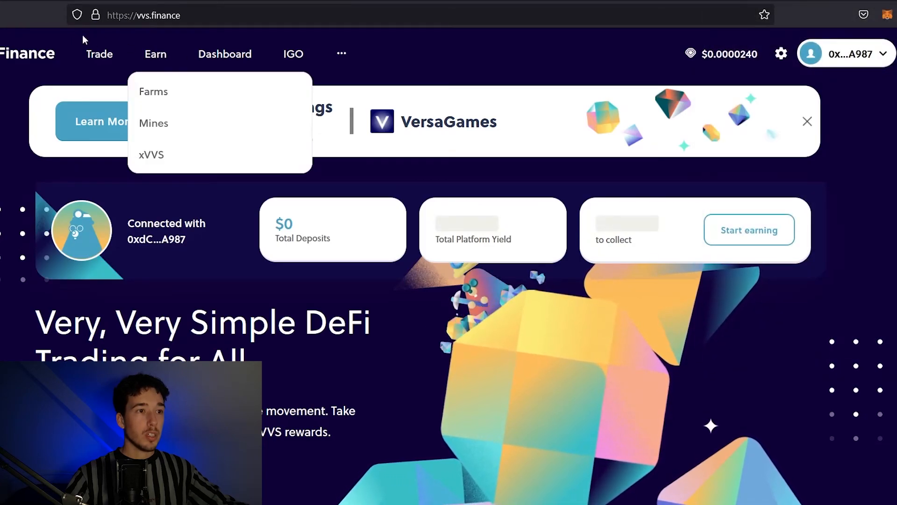
mouse_move(107, 57)
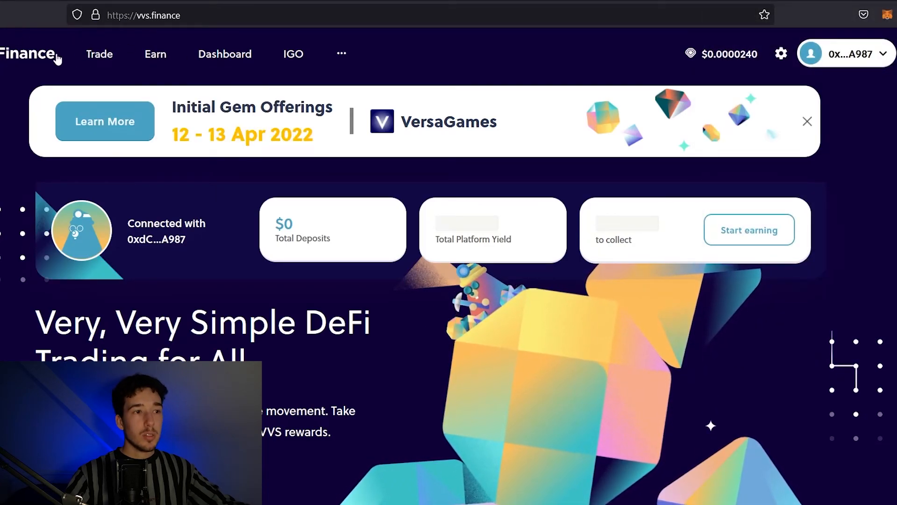
mouse_move(158, 55)
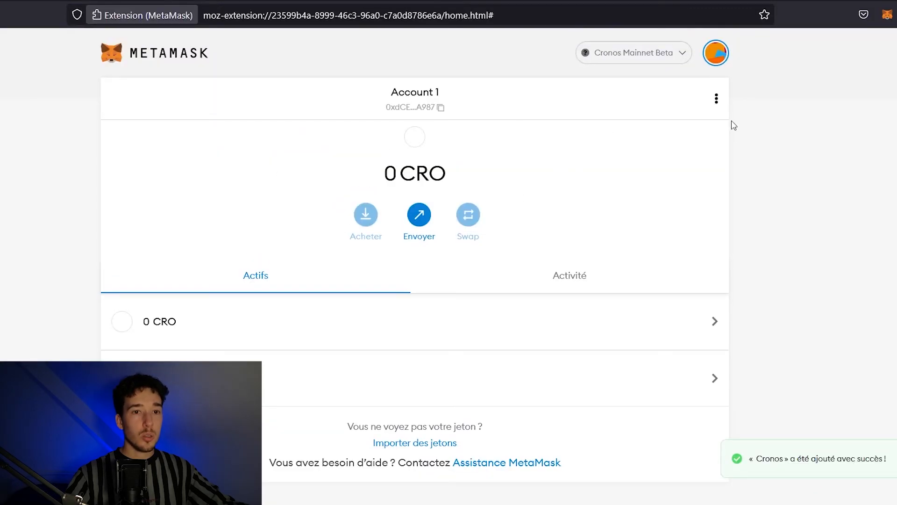
Switch to MetaMask and show the list of sites connected to Account 1.
left_click(716, 99)
left_click(689, 209)
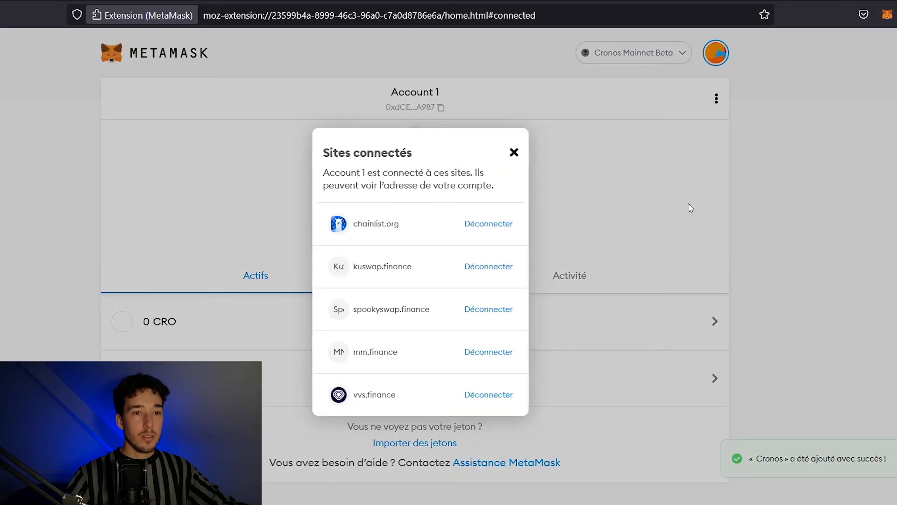